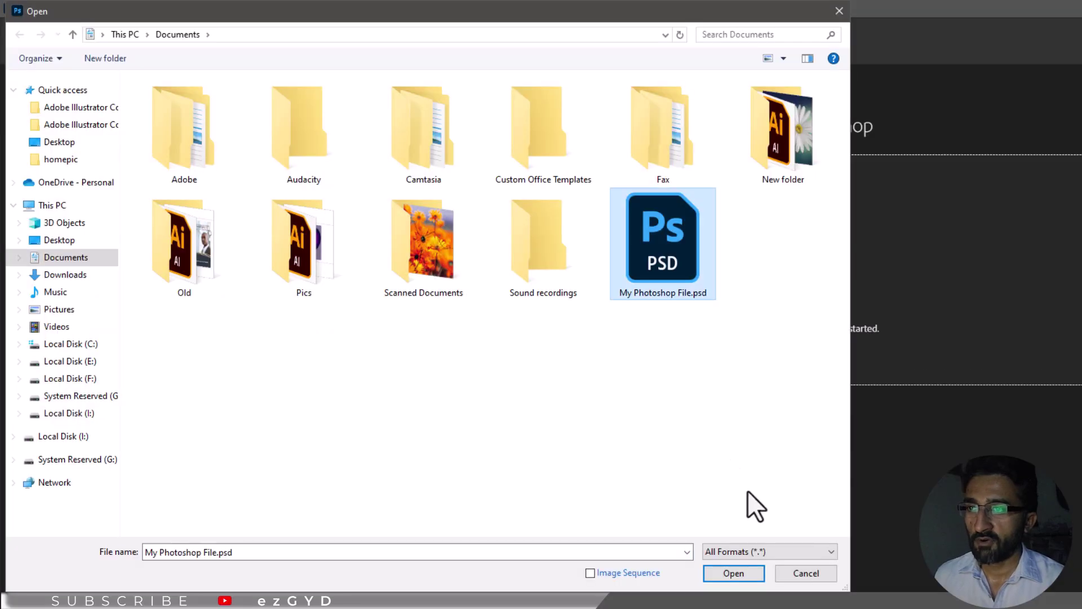
Step: Open My Photoshop File.psd and select the SUBSCRIBE NOW button's layer with the Move tool
click(732, 573)
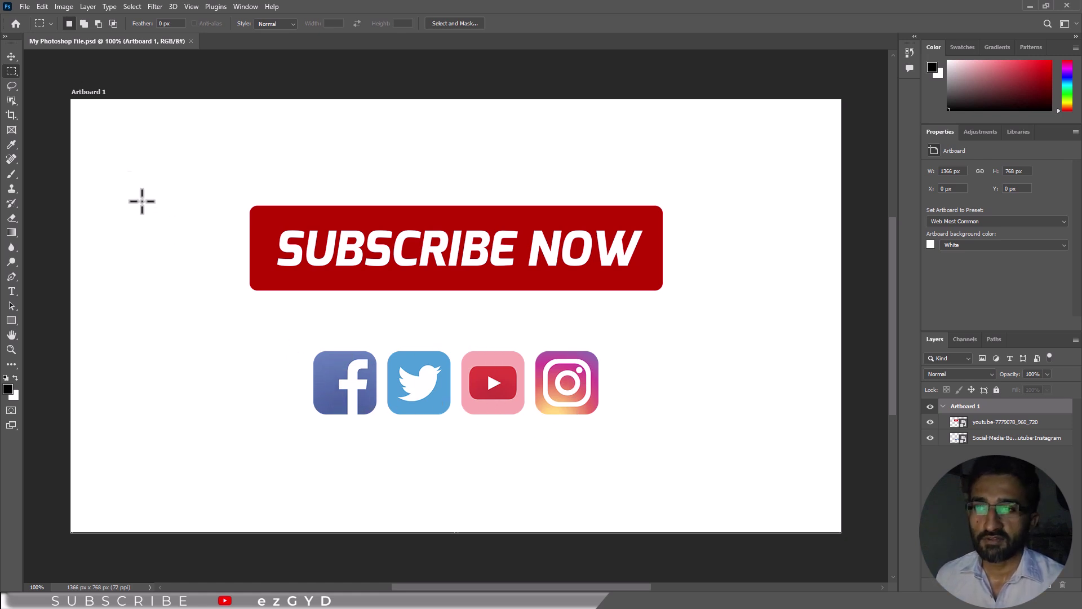
key(v)
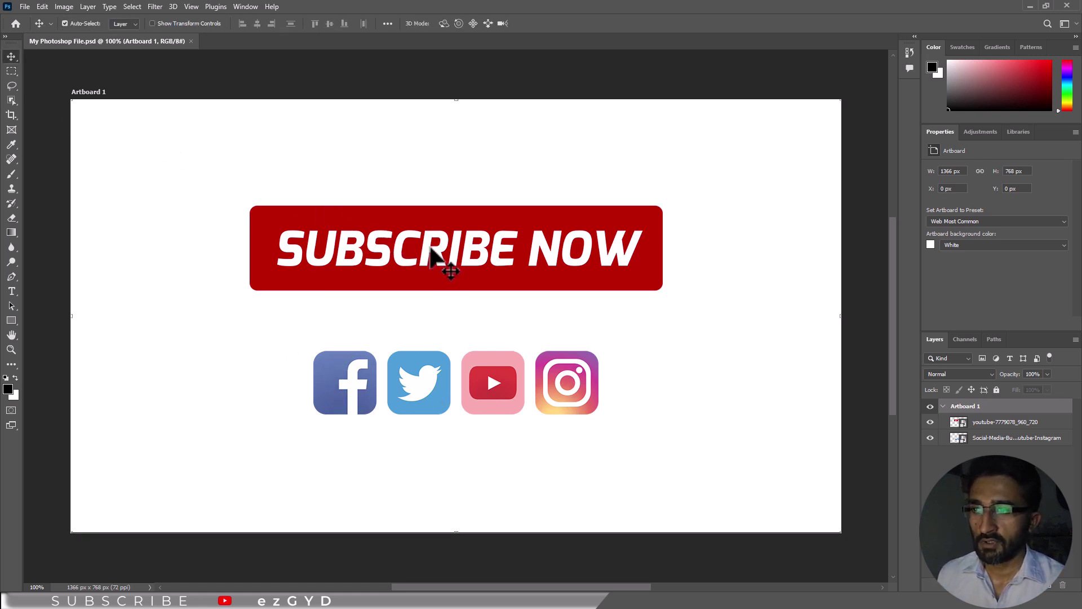
click(431, 248)
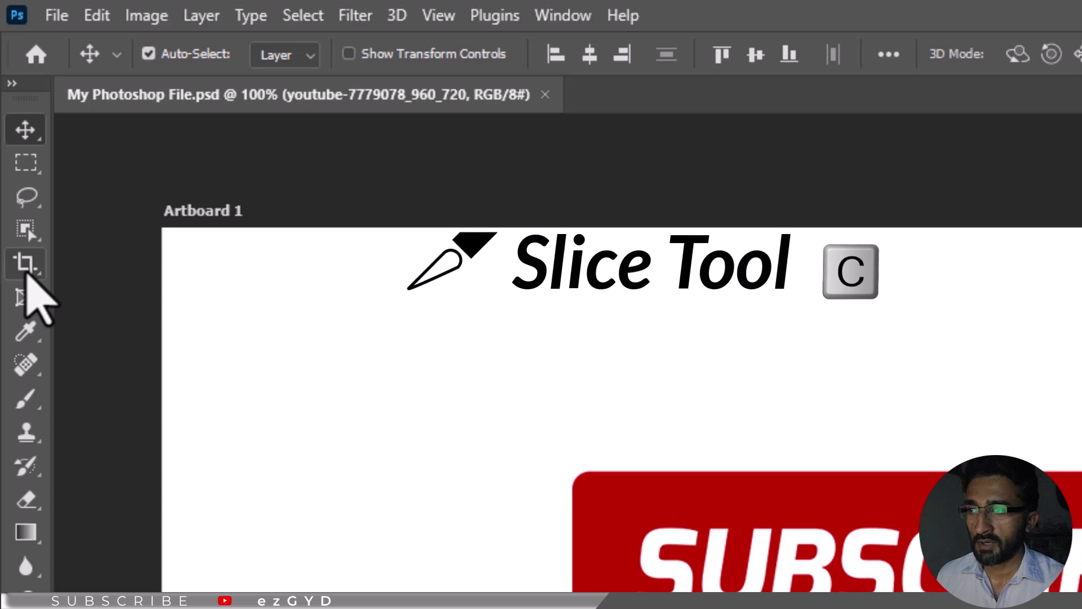
Step: Draw a slice around the SUBSCRIBE NOW button and trim its right edge to the button's edge
click(25, 273)
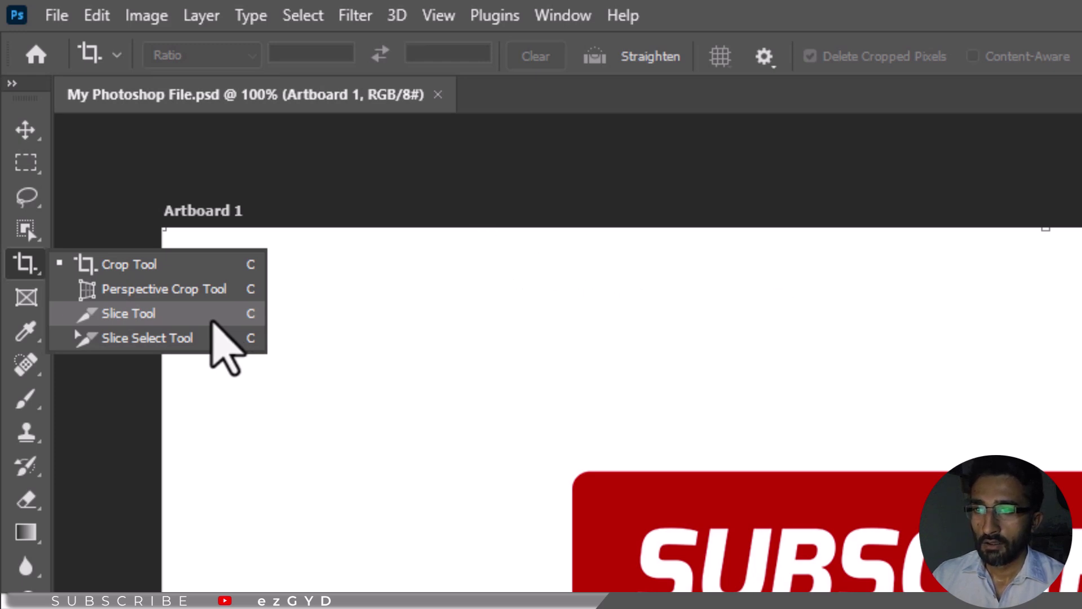
click(209, 318)
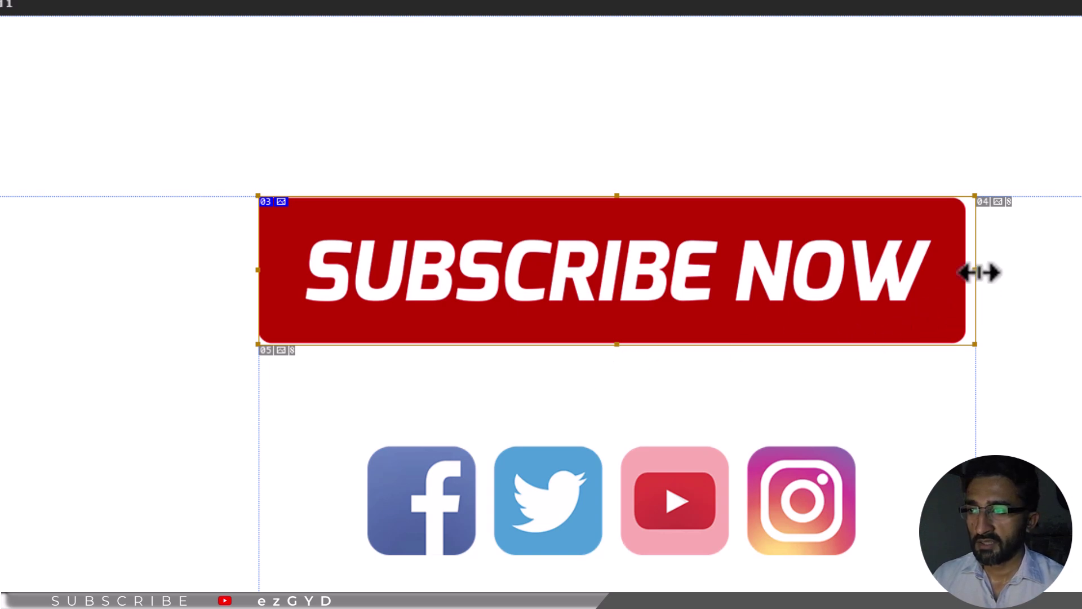
drag(977, 275, 967, 275)
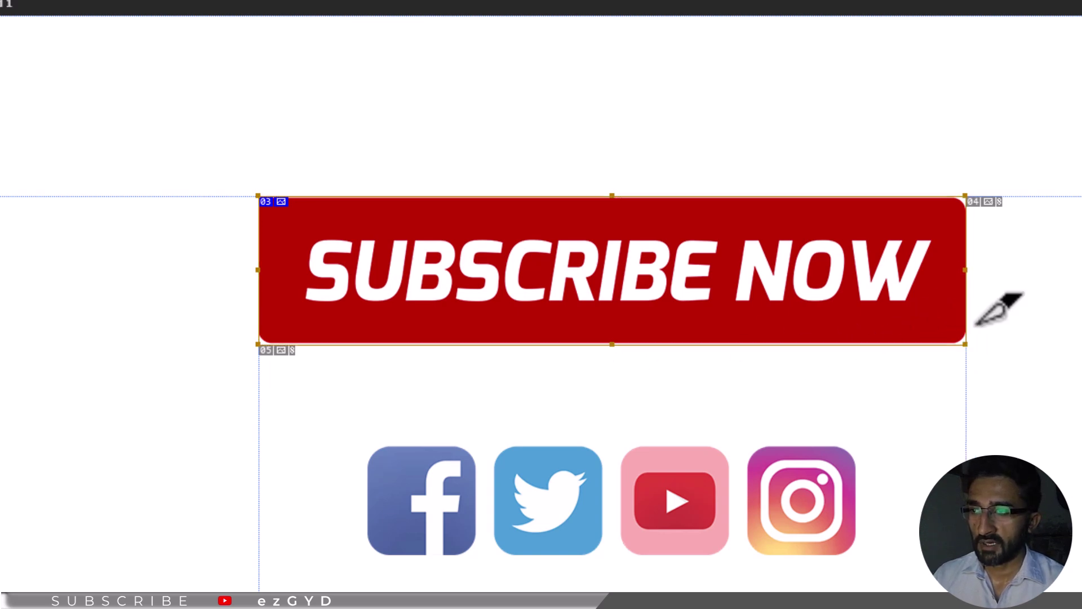
Step: Try a Fixed Aspect Ratio slice over the Facebook icon, then set slice style to Fixed Size 64 × 64 px
click(191, 41)
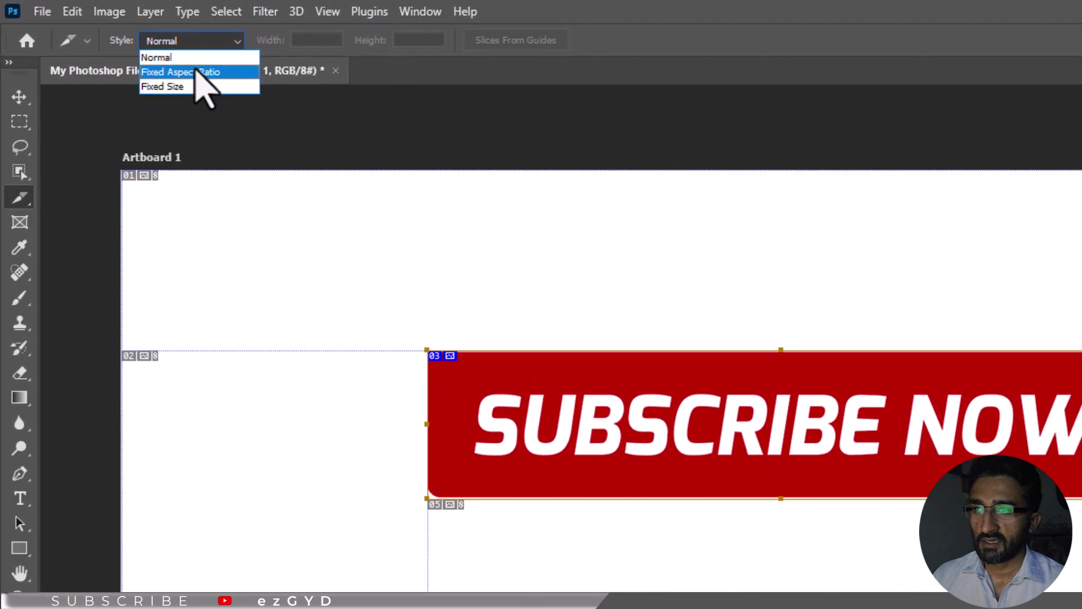
click(206, 71)
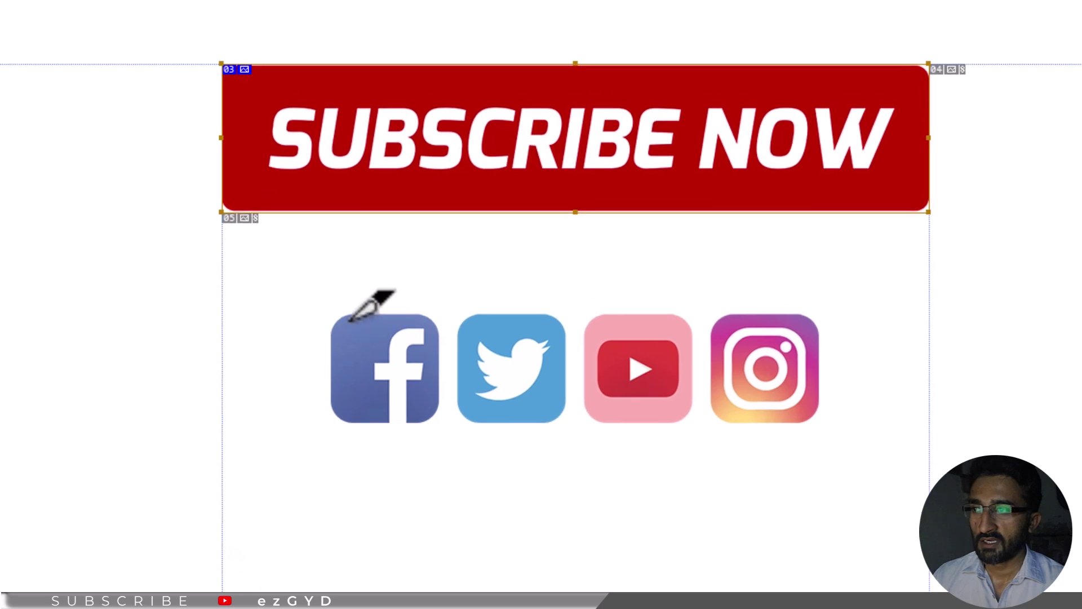
drag(332, 316, 436, 507)
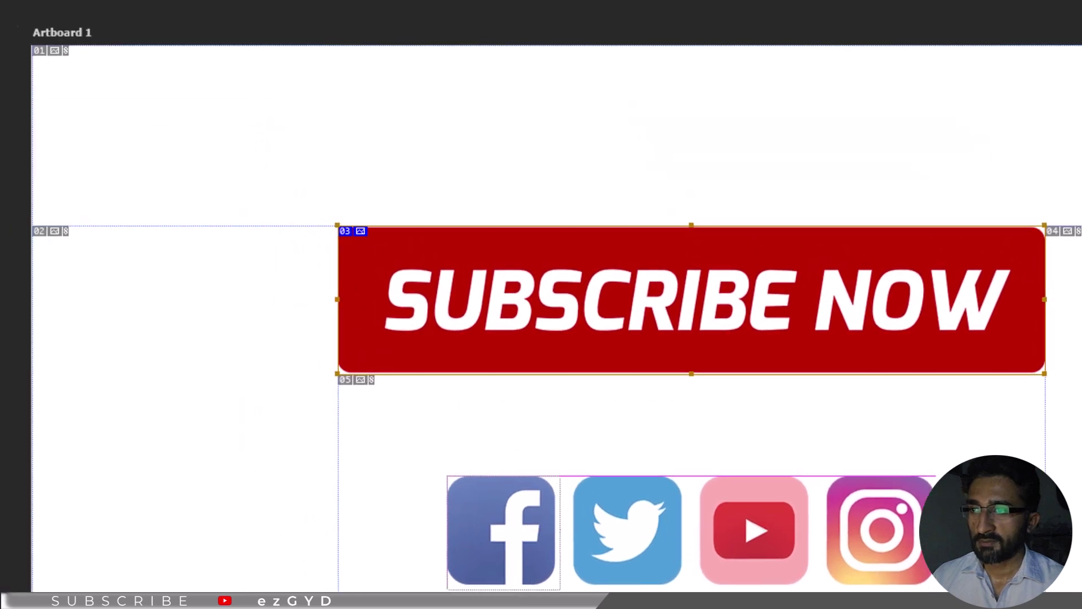
click(202, 41)
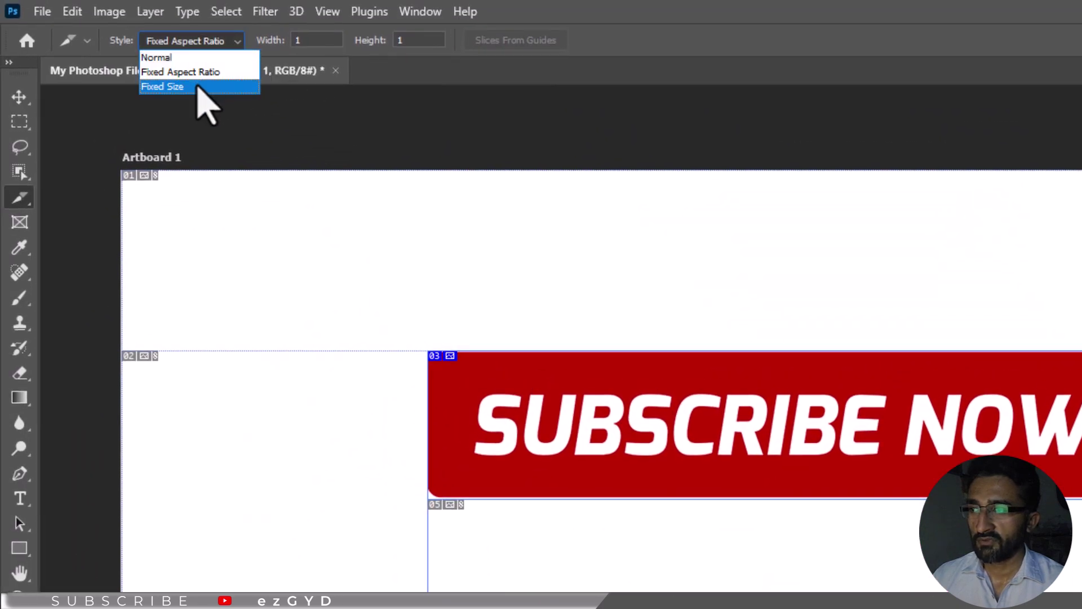
click(194, 87)
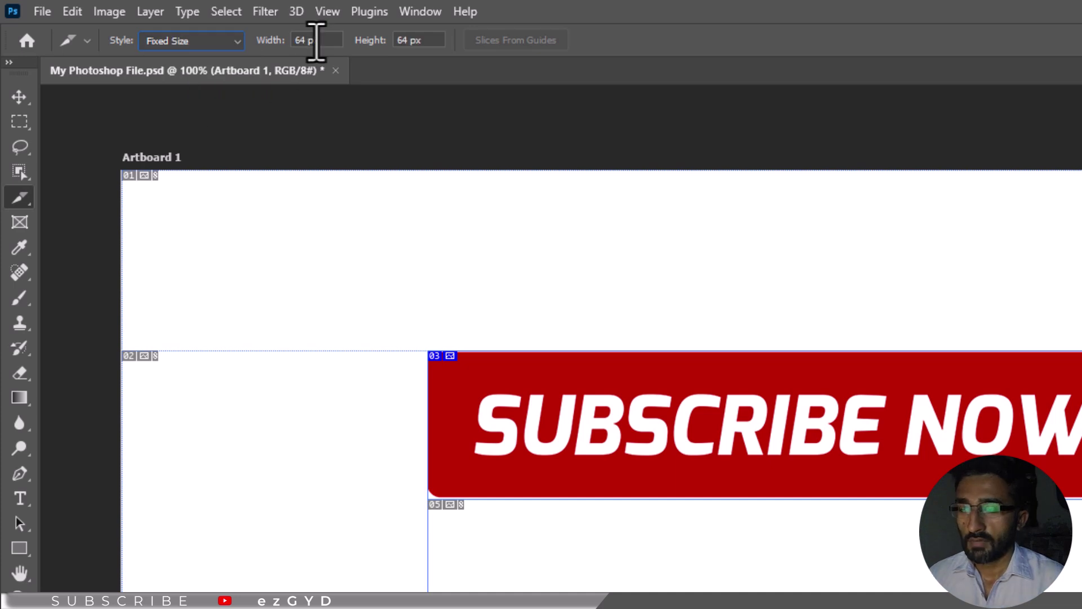
Step: Show rulers, place a vertical guide at 150 px, and select the SUBSCRIBE NOW slice
click(333, 12)
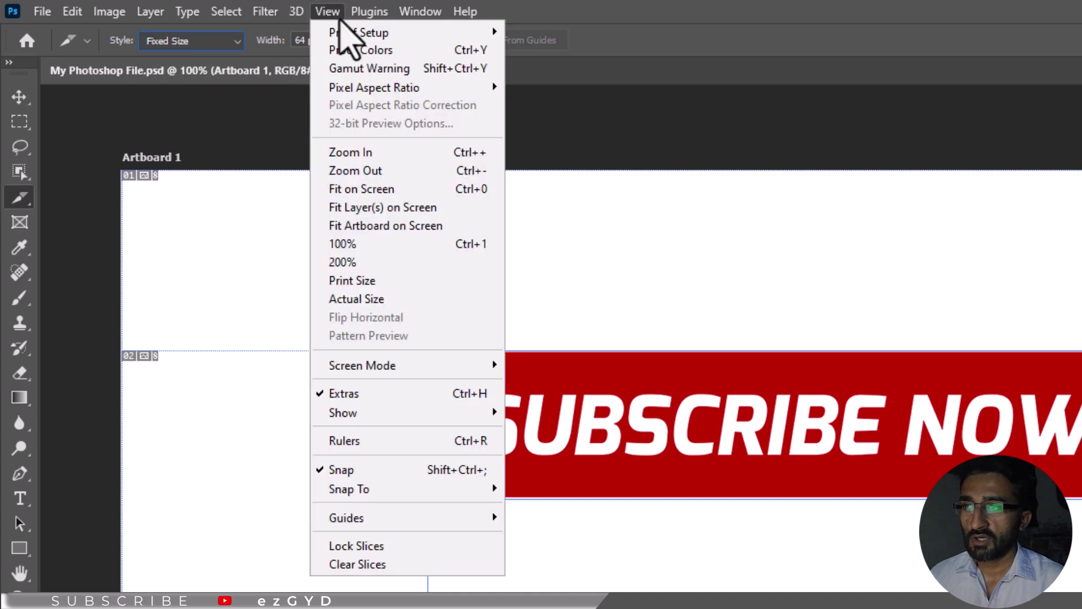
click(374, 440)
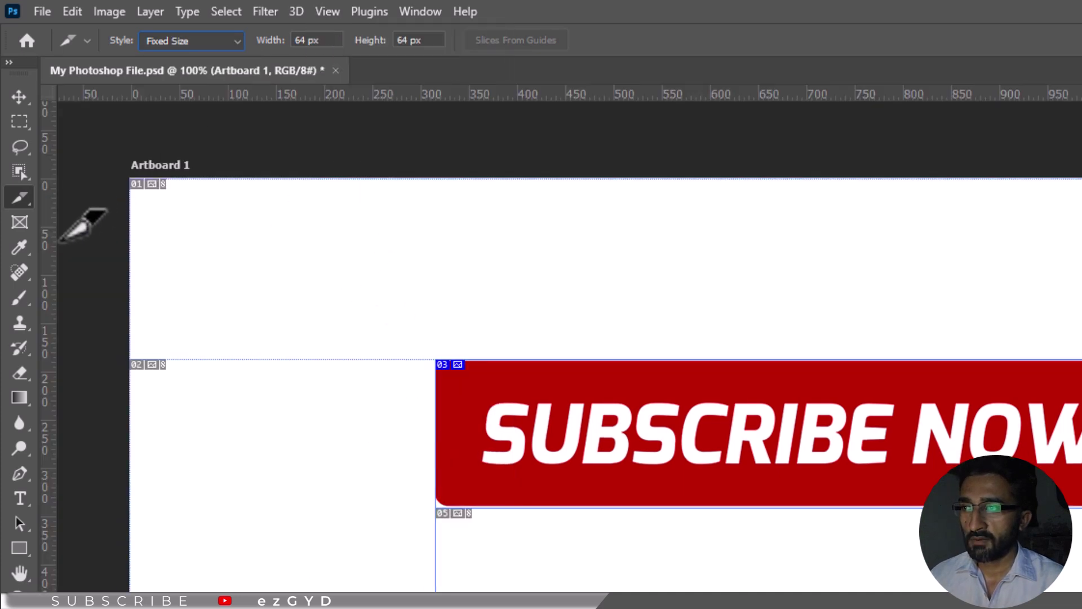
drag(63, 248, 275, 272)
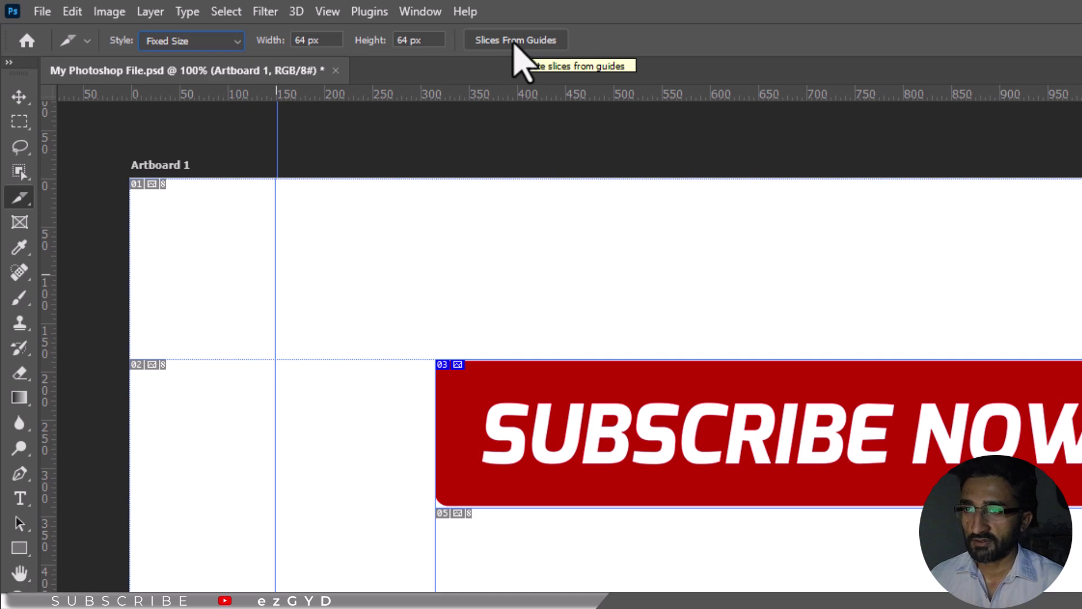
ctrl+click(463, 403)
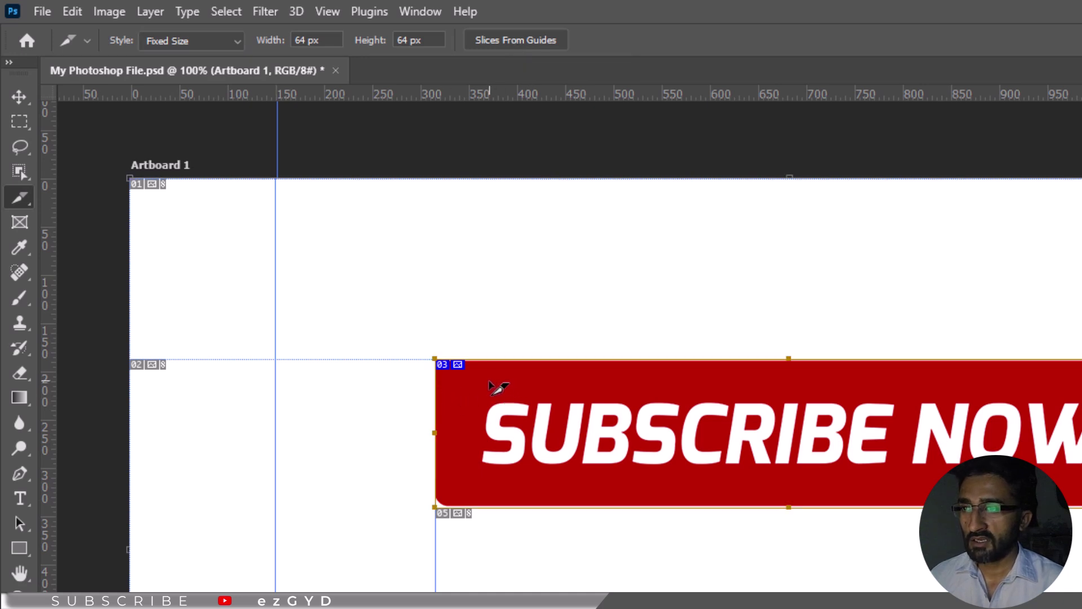
Step: Name the slice YouTube, paste the channel URL, set target _blank and alt text 'YouTube Subscribe Button'
right_click(498, 389)
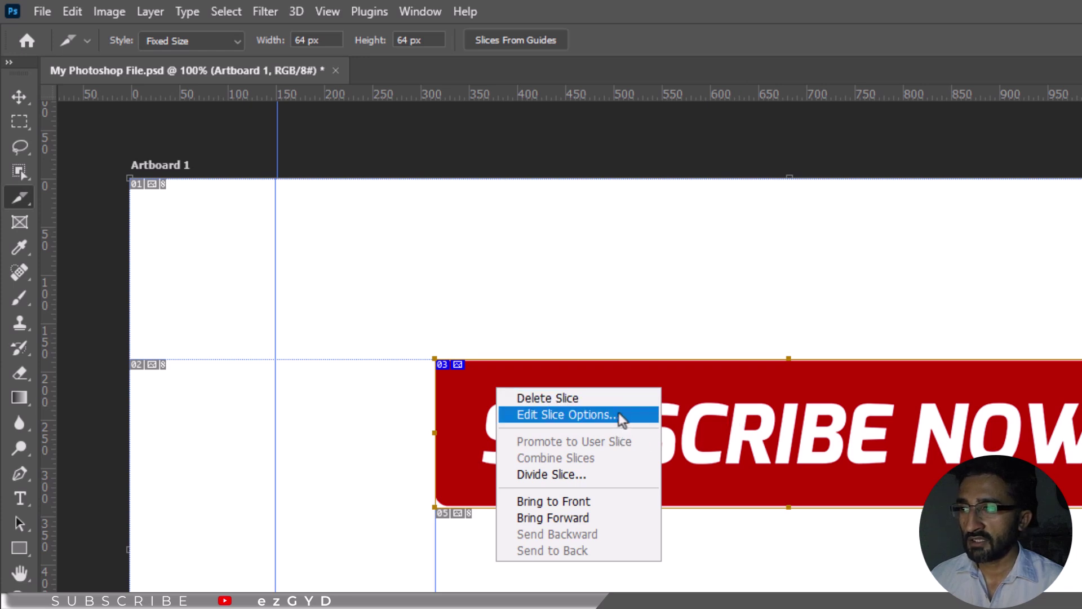
click(569, 414)
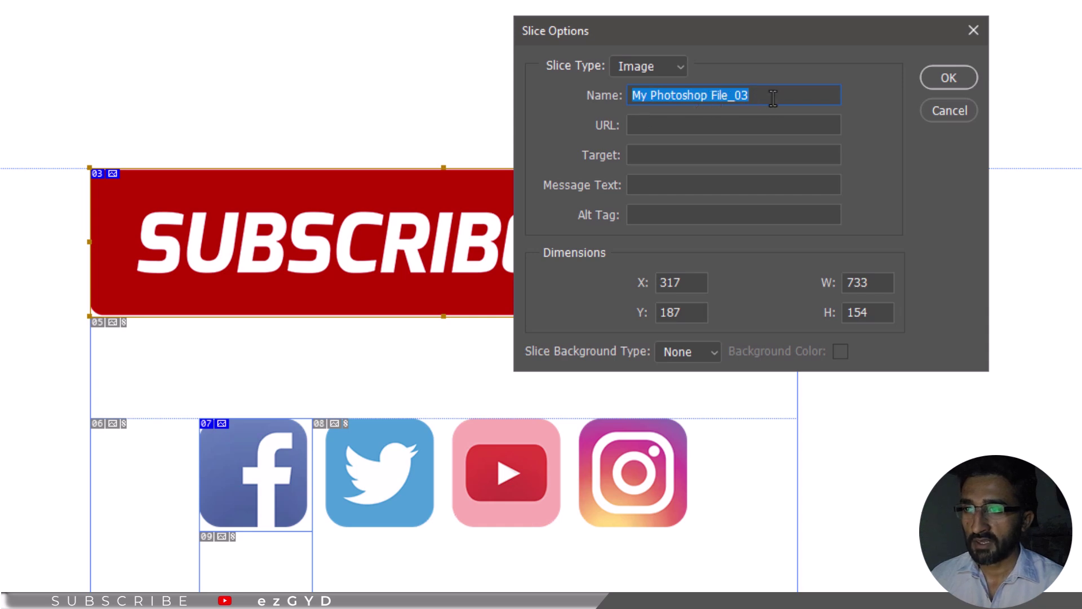
text(YouTube)
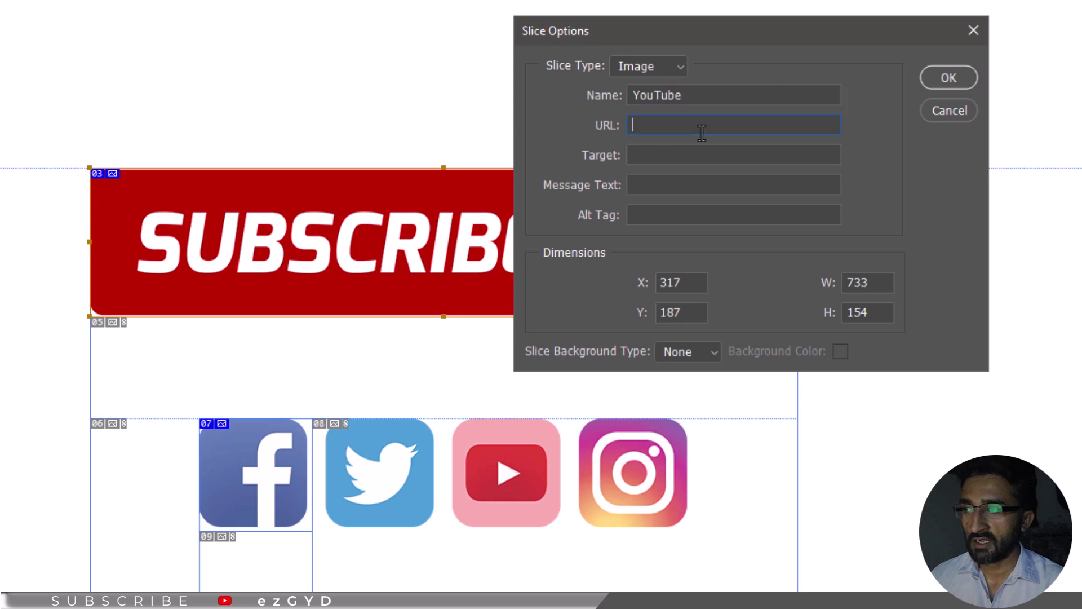
text(https://www.youtube.com/@ezGYD)
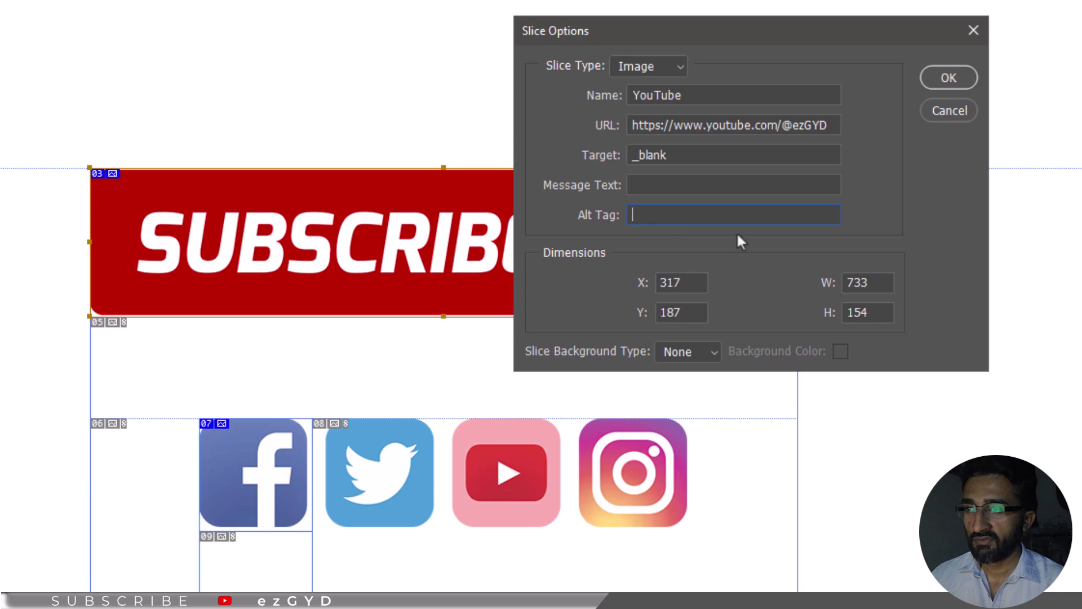
text(YouTub)
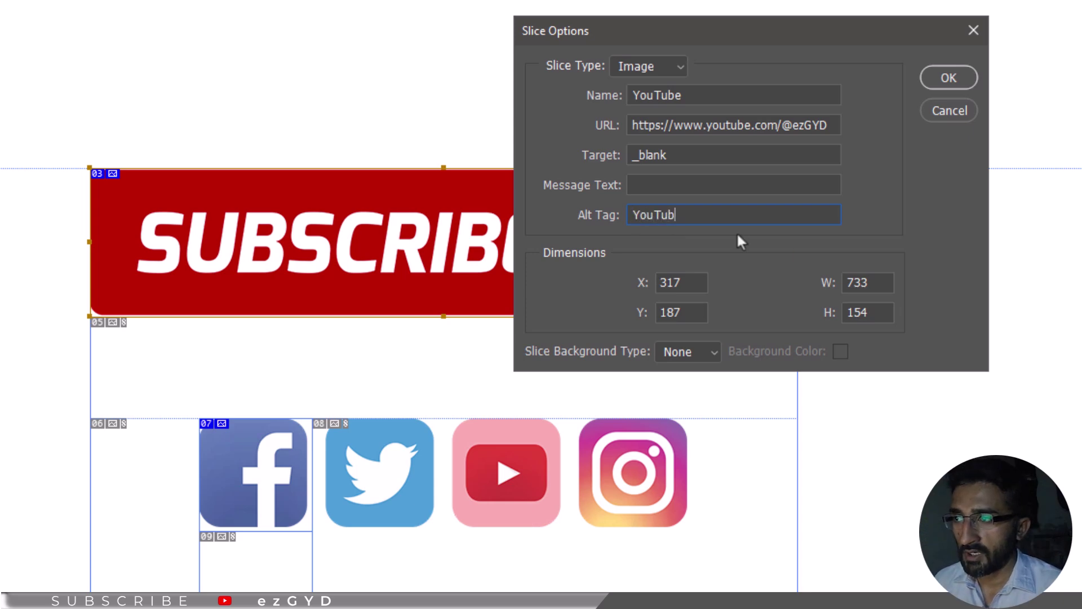
text(e Button)
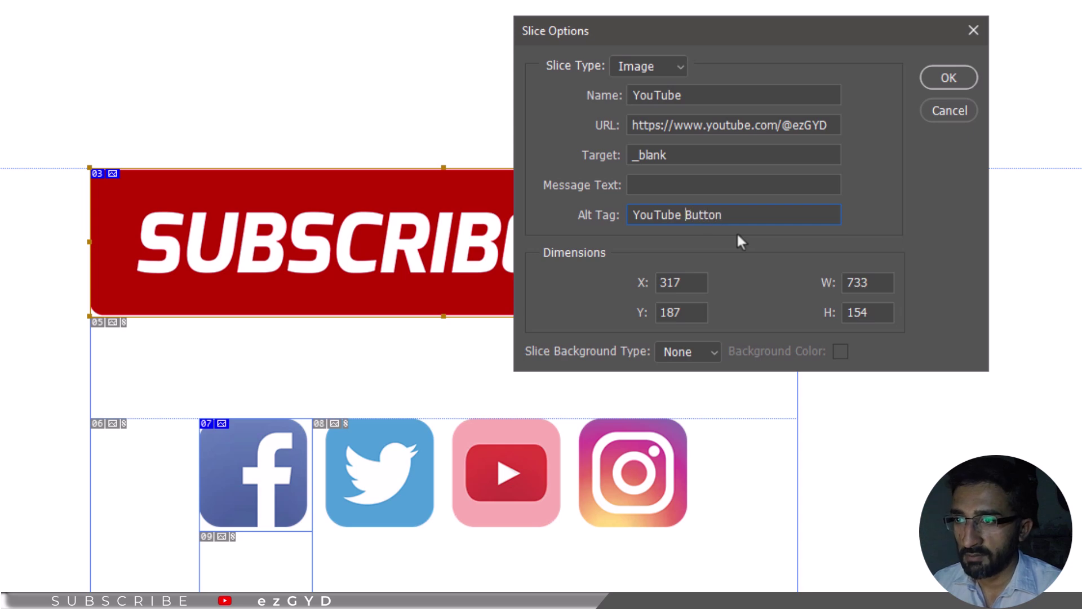
text(Subscrib)
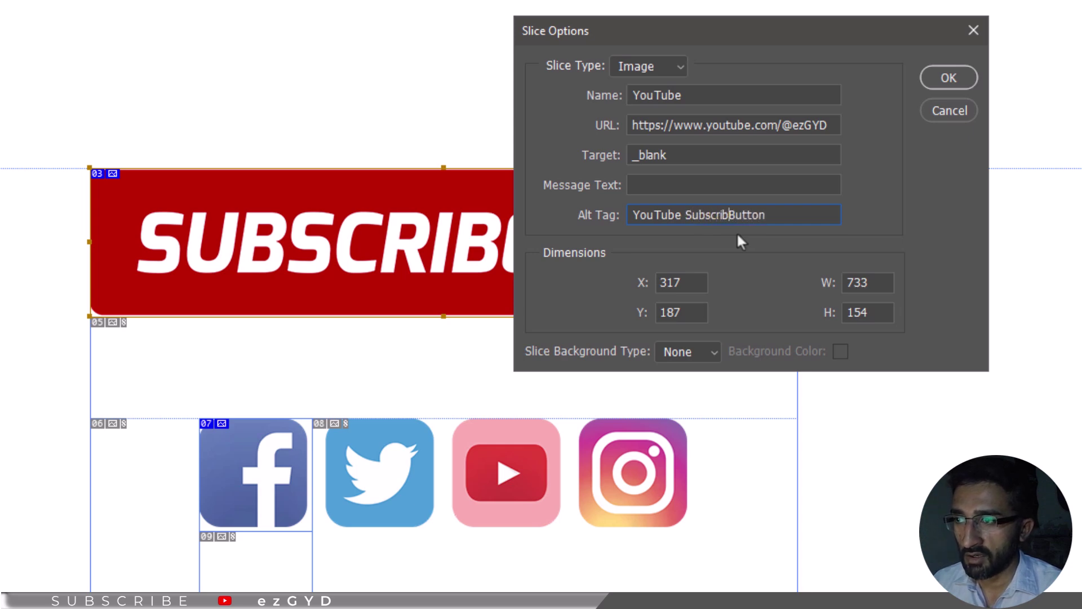
text(e)
key(End)
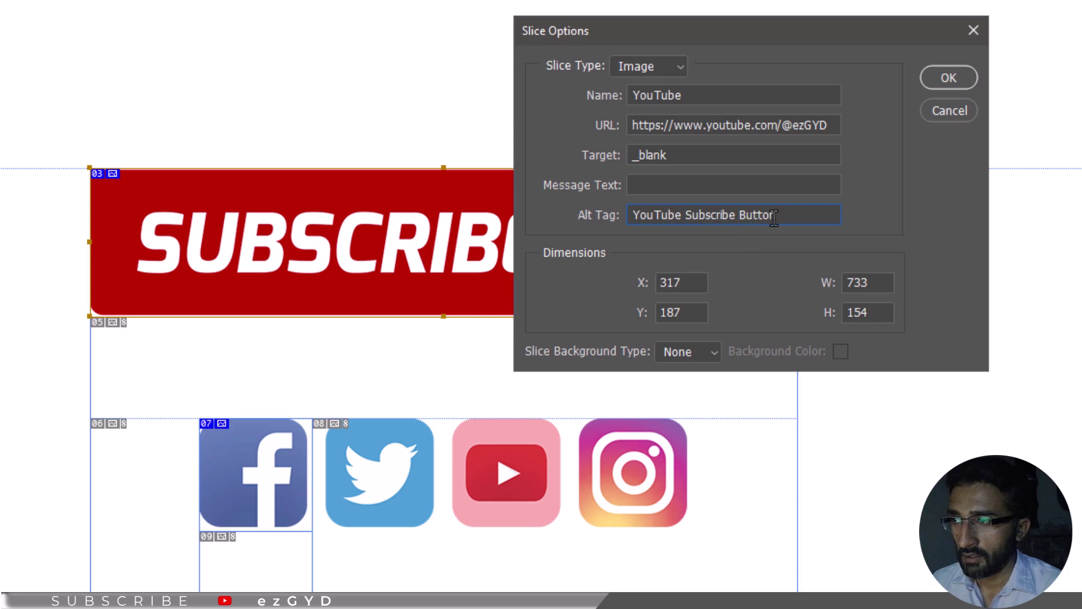
click(942, 76)
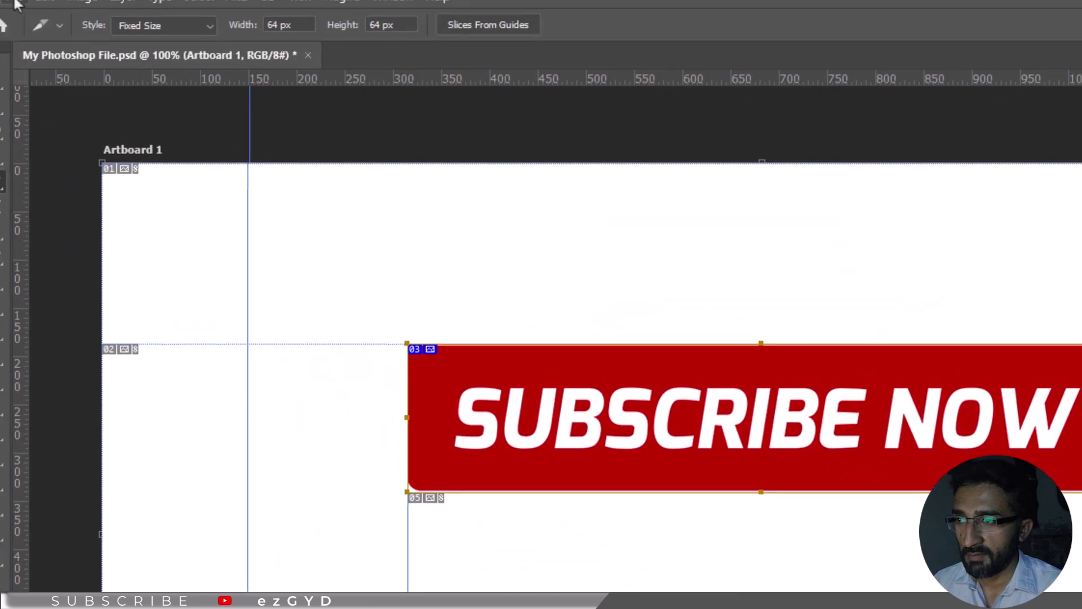
Step: In Save for Web (Legacy), set the slice output format to JPEG and proceed to save
click(38, 10)
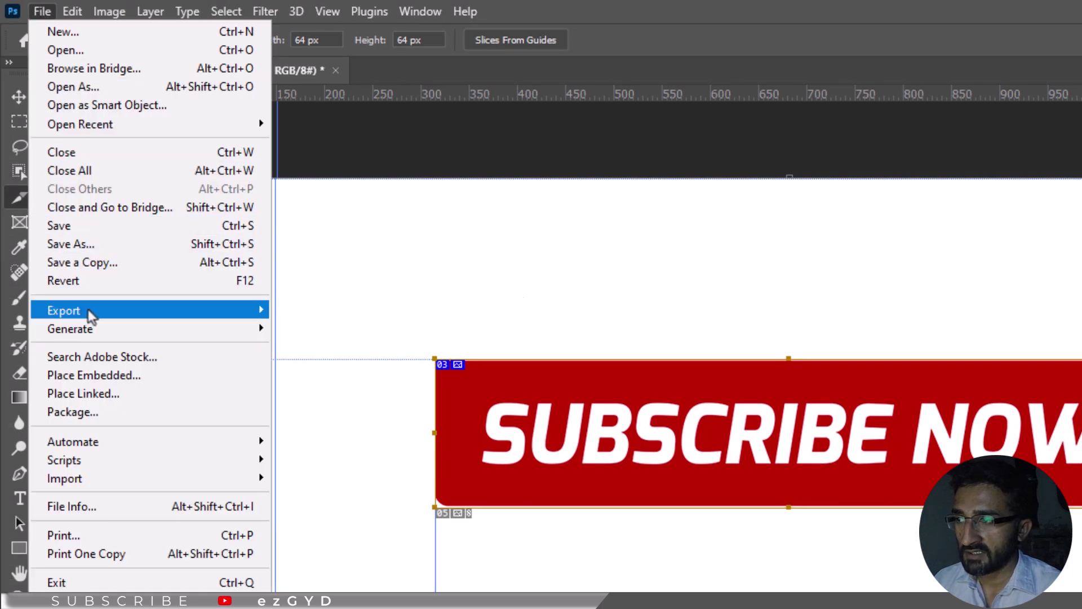
mouse_move(90, 312)
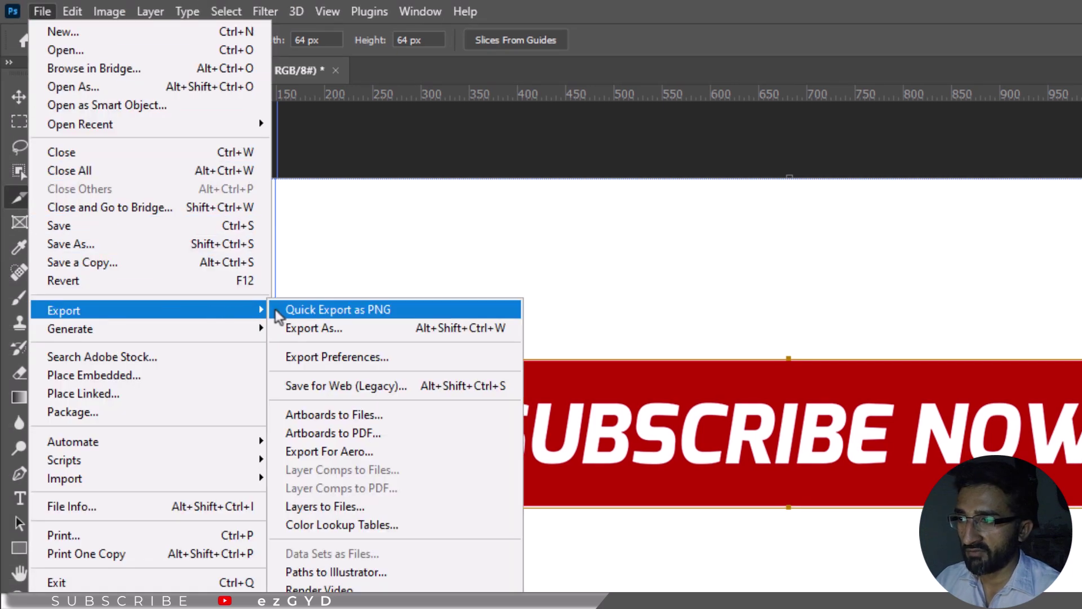
click(326, 389)
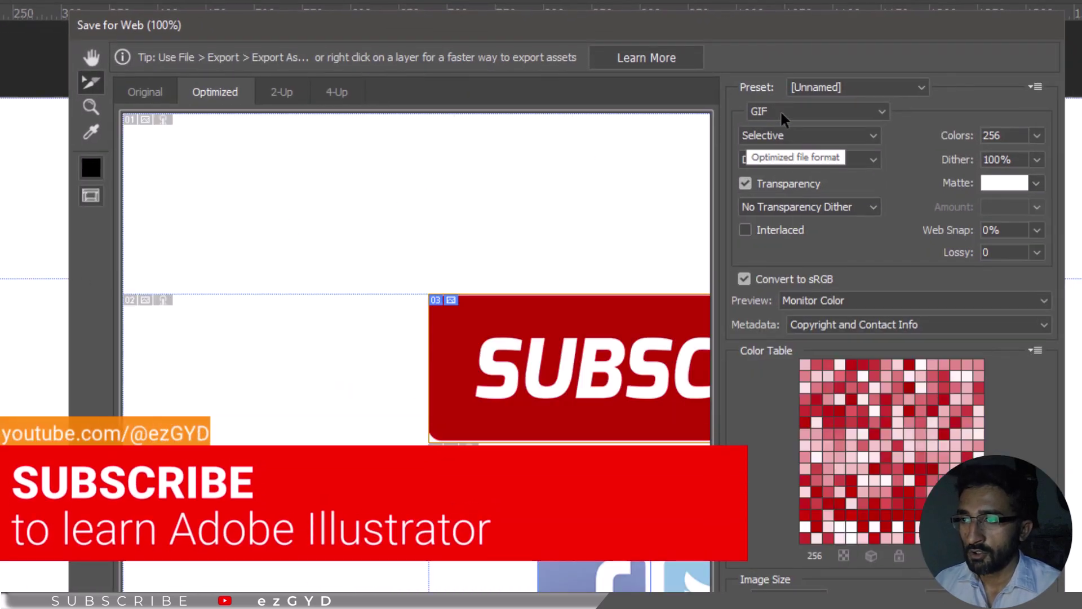
click(780, 110)
click(778, 144)
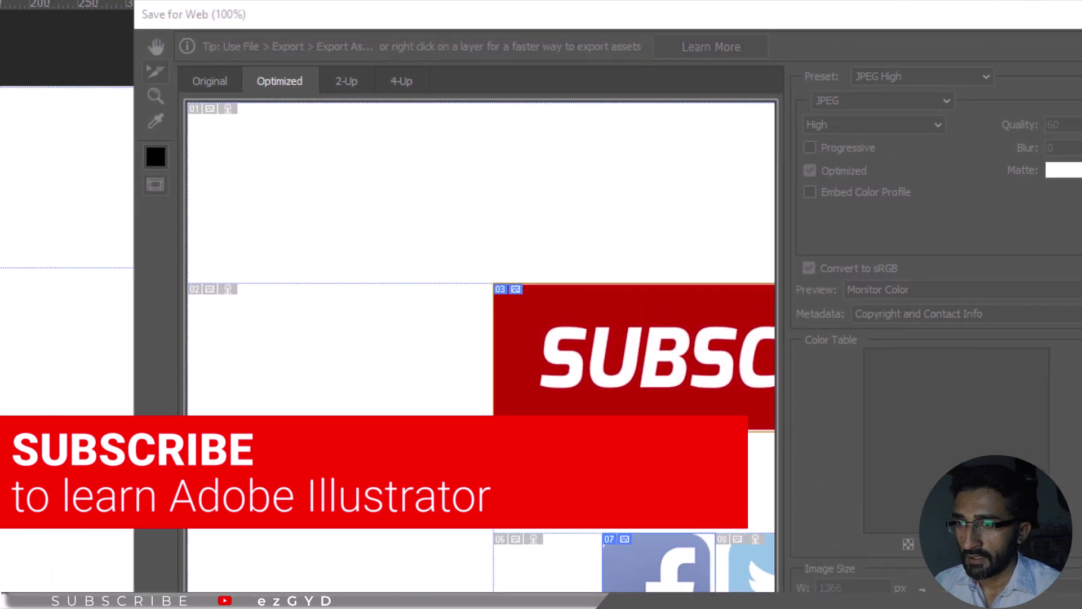
click(727, 502)
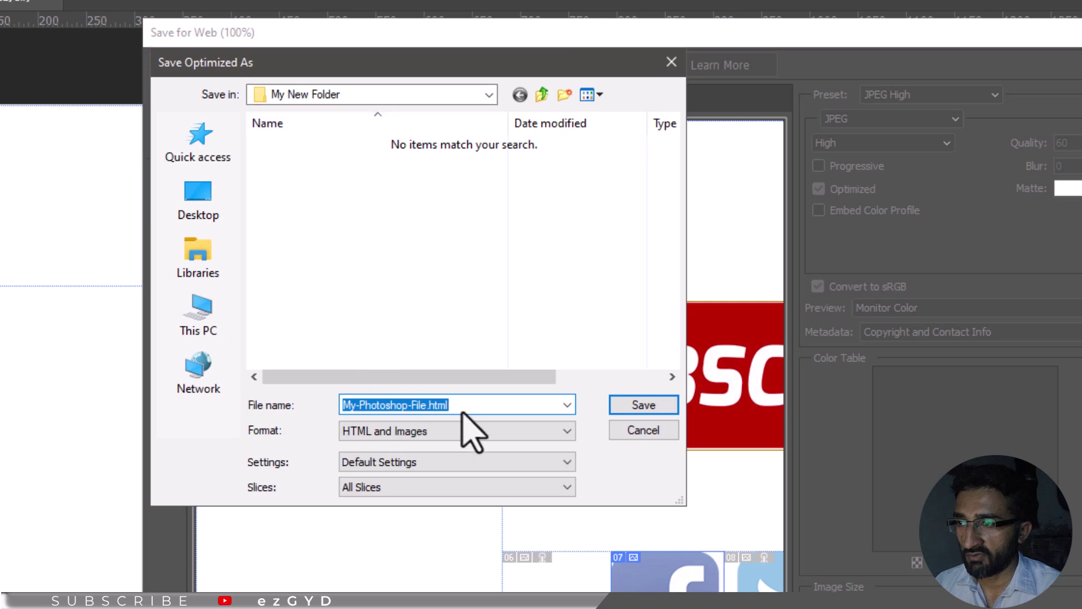
Step: Save as My-Photoshop-File.html with the HTML and Images format
drag(466, 403, 338, 404)
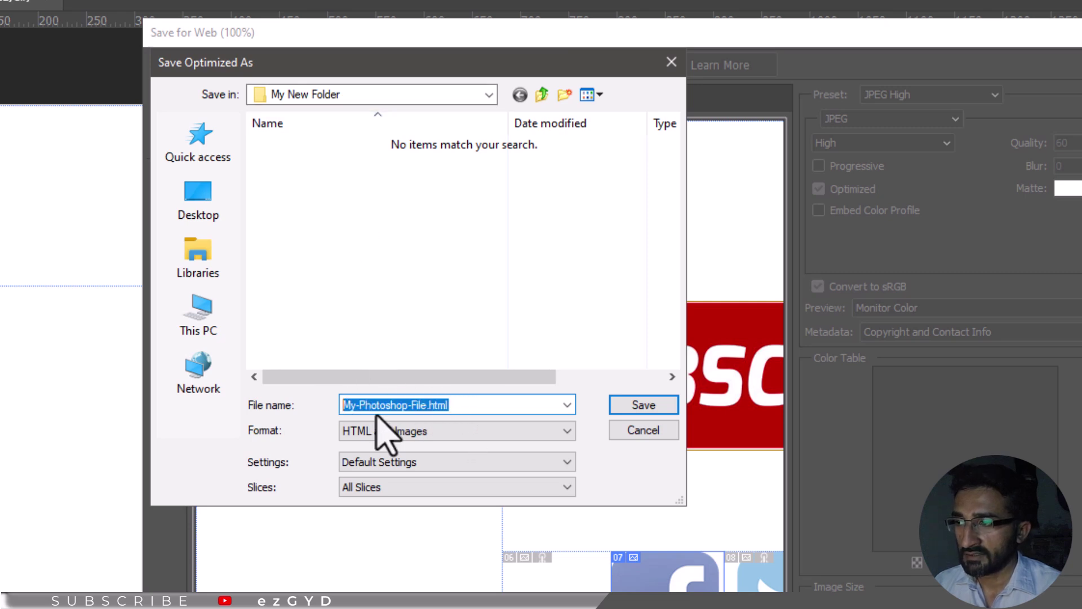
click(439, 432)
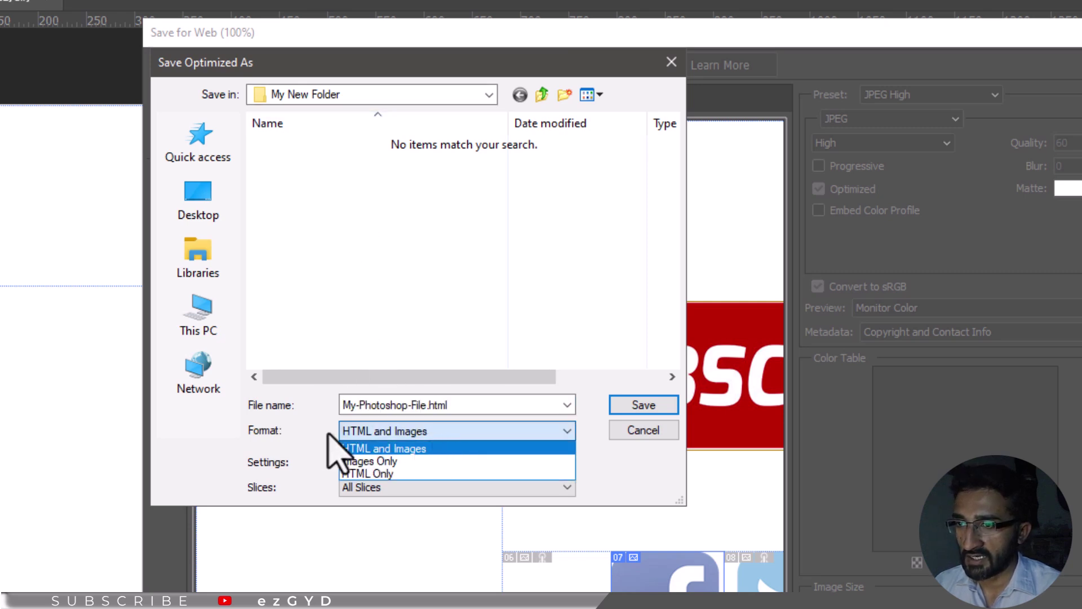
click(422, 449)
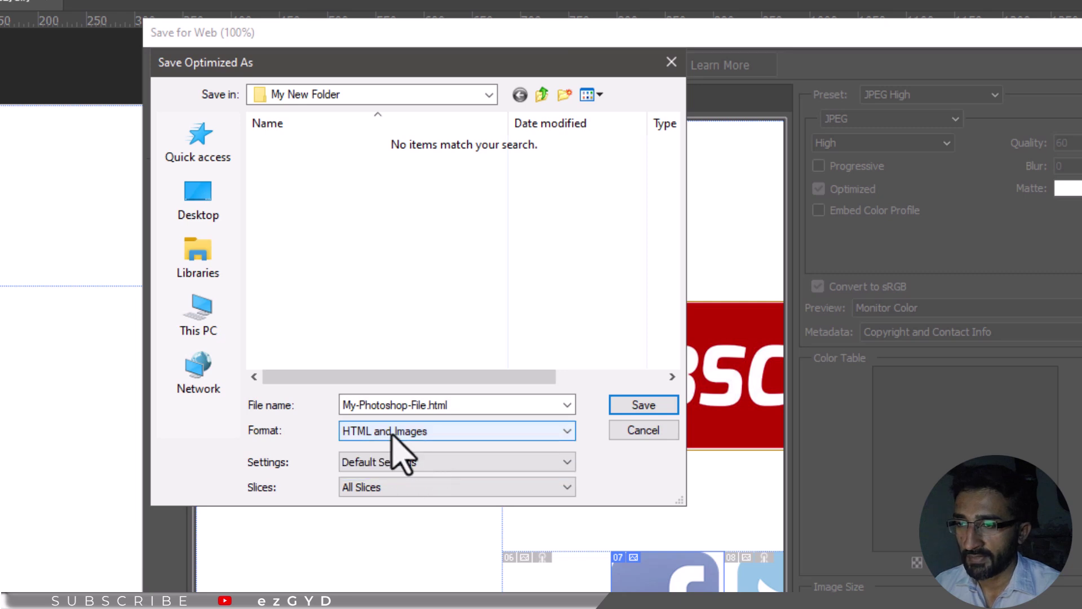
click(654, 405)
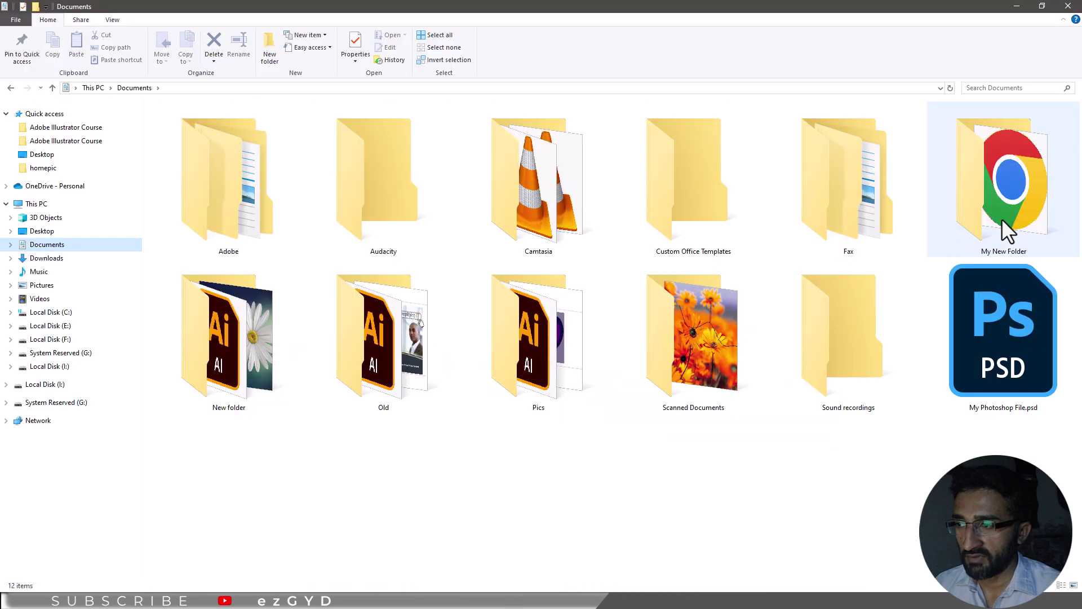
Step: Open My New Folder and switch its view to Extra large icons
double_click(1002, 218)
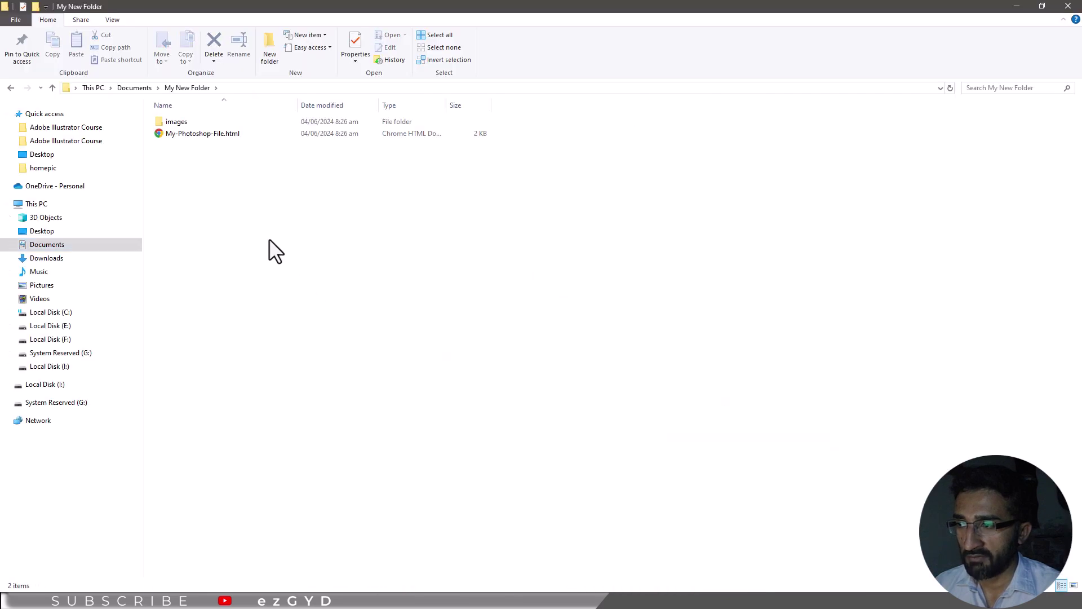
right_click(252, 207)
mouse_move(265, 214)
click(411, 217)
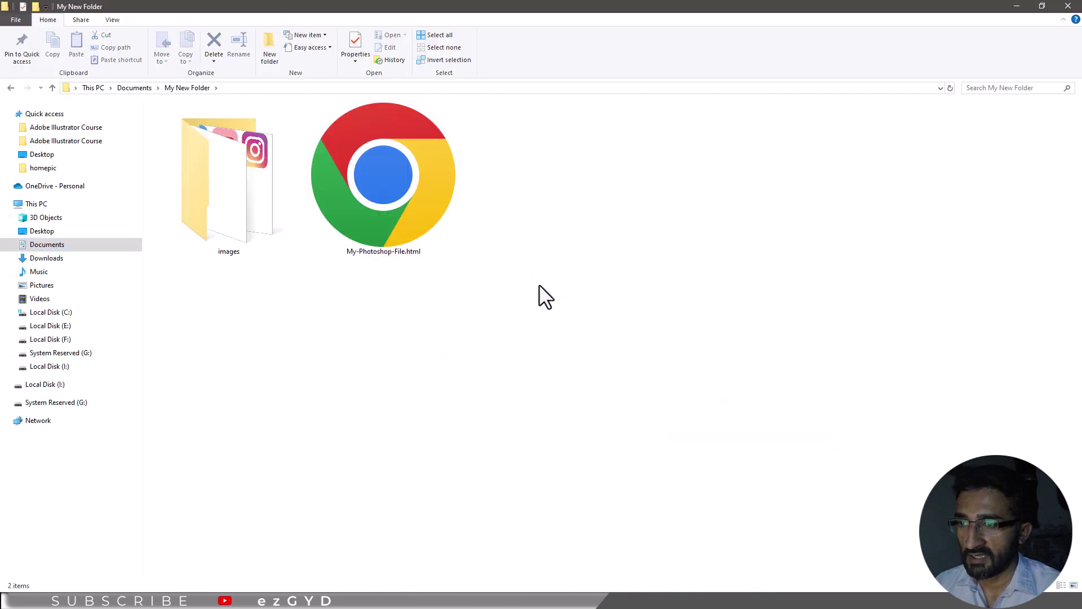
Step: Inspect the slice images in the images folder, then select My-Photoshop-File.html back in My New Folder
double_click(235, 184)
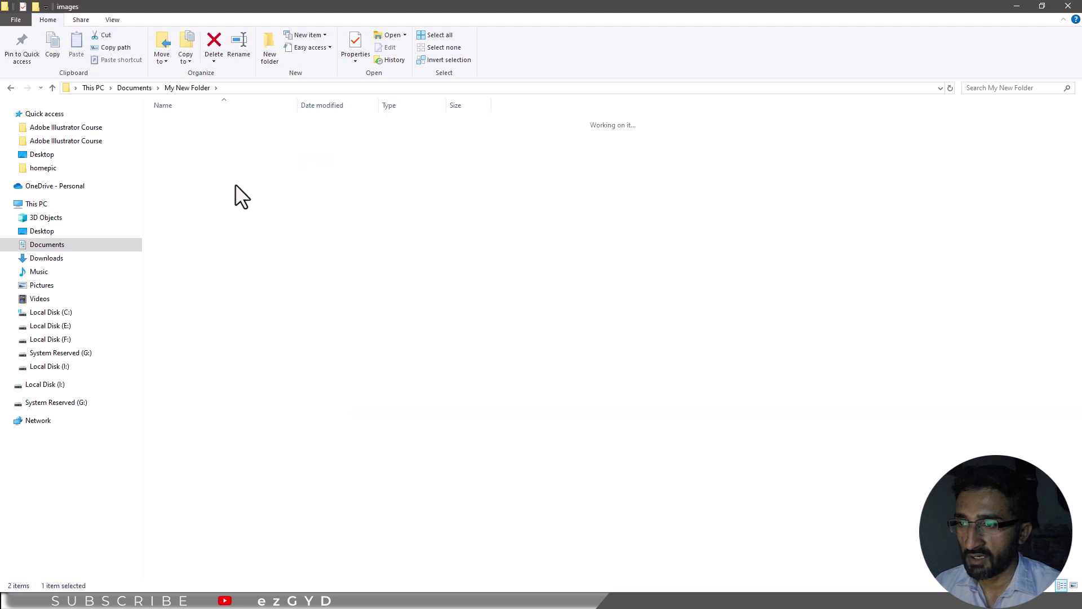
click(10, 88)
click(392, 198)
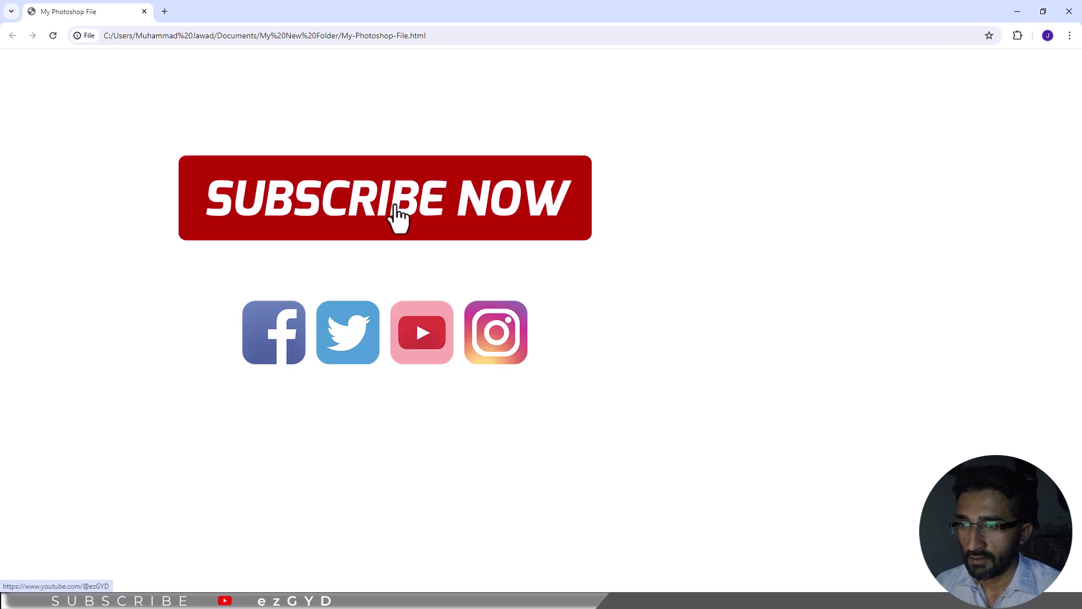
Step: Test the SUBSCRIBE NOW link, then switch between the exported page and the YouTube channel tab
click(398, 217)
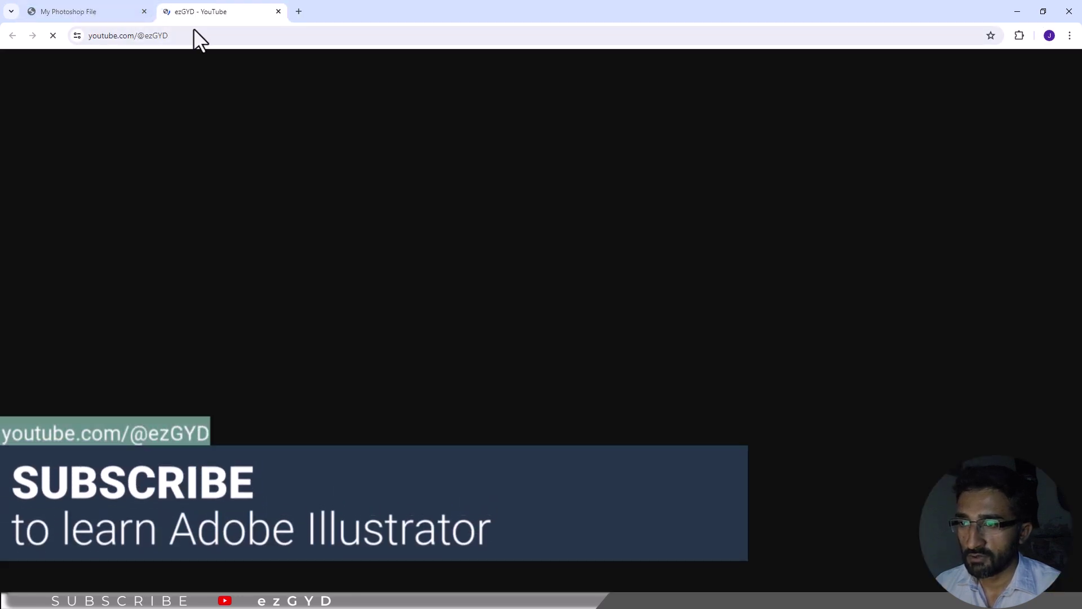
click(92, 10)
click(183, 12)
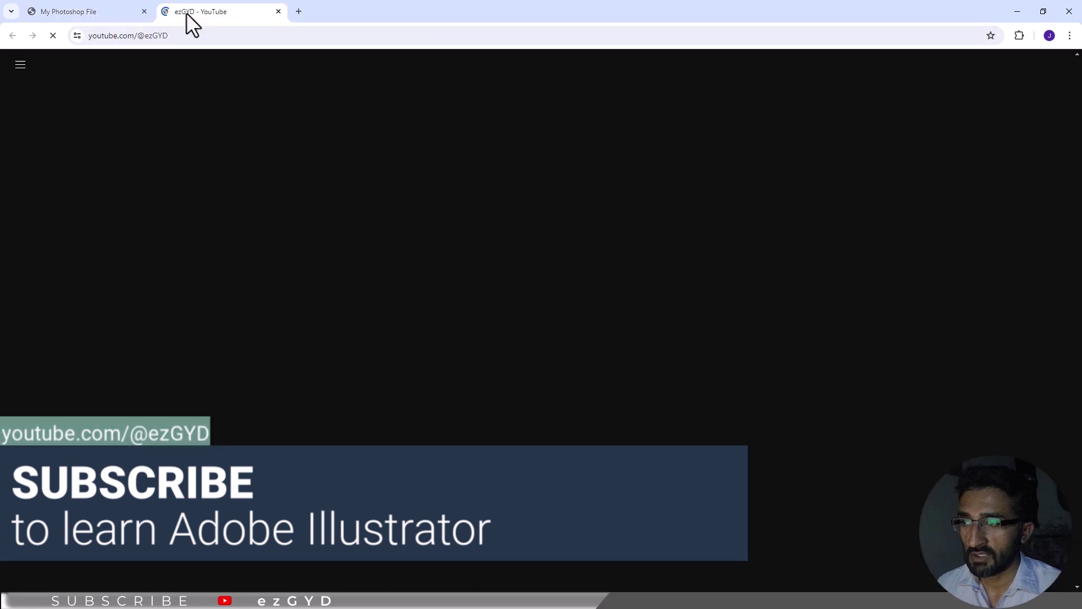
click(110, 14)
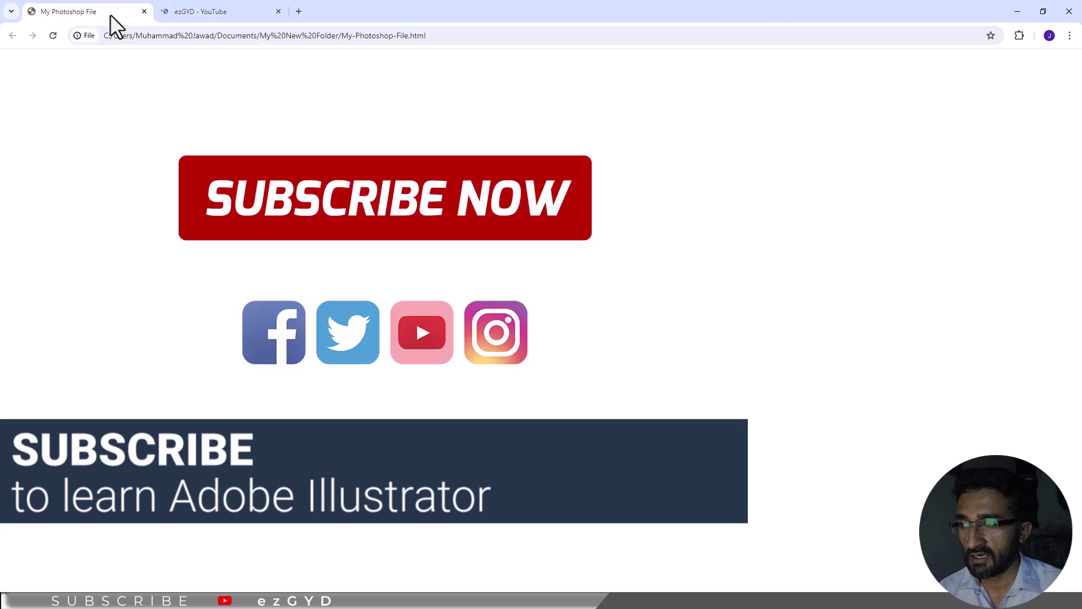
click(209, 18)
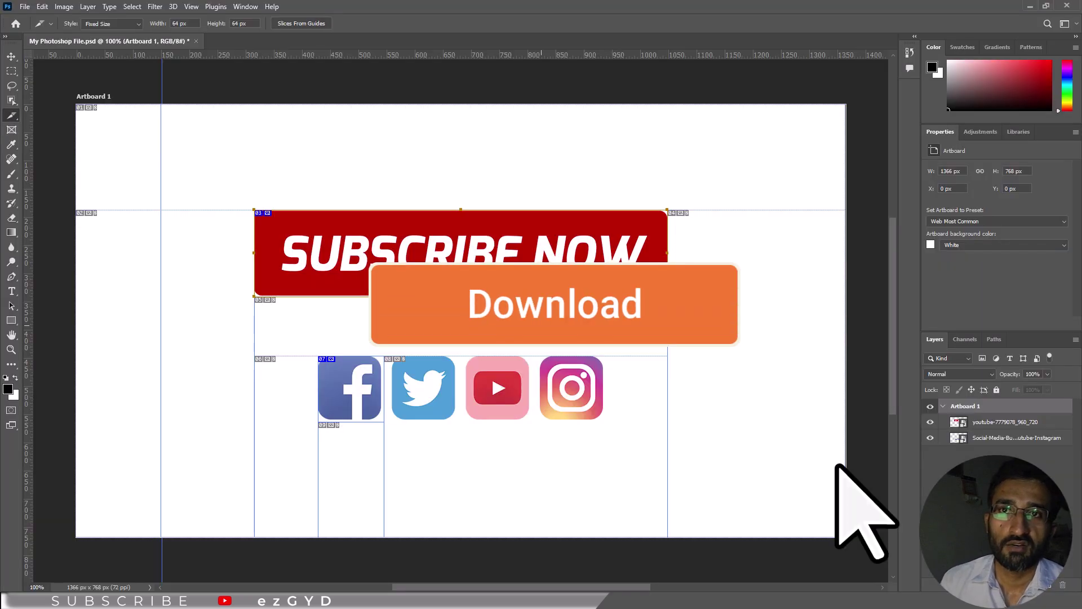
Step: Zoom in on the social icons and pan to show the Facebook icon and banner text
key(z)
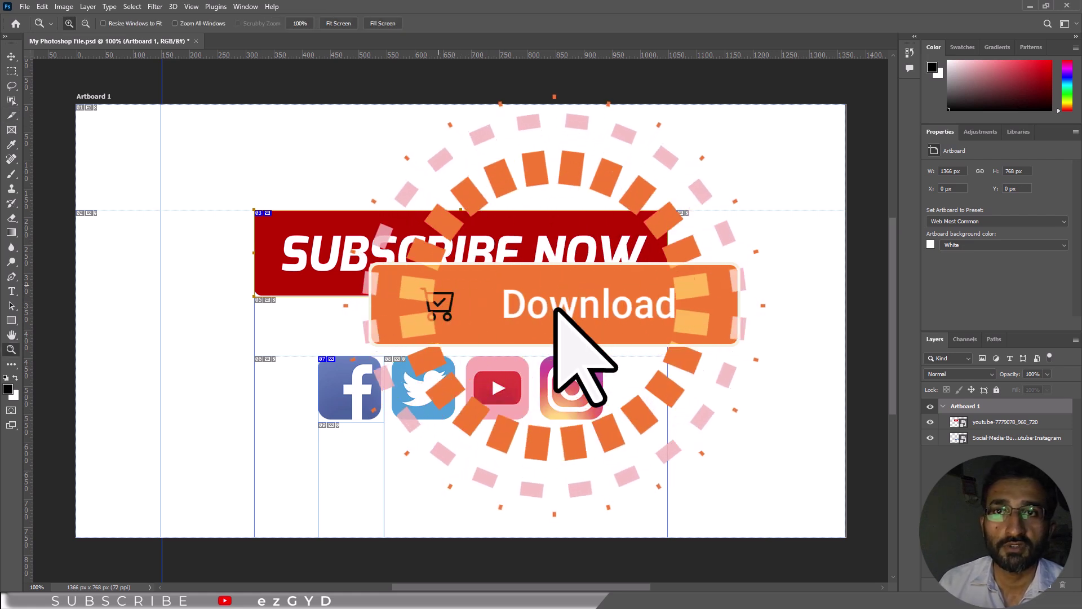
drag(437, 355, 697, 511)
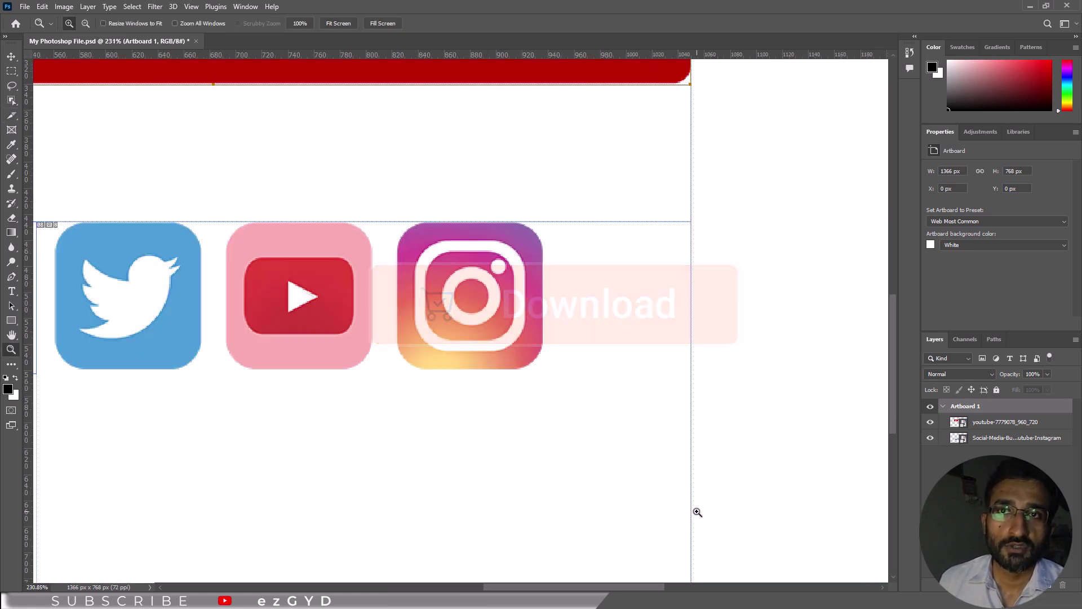
drag(479, 391, 719, 533)
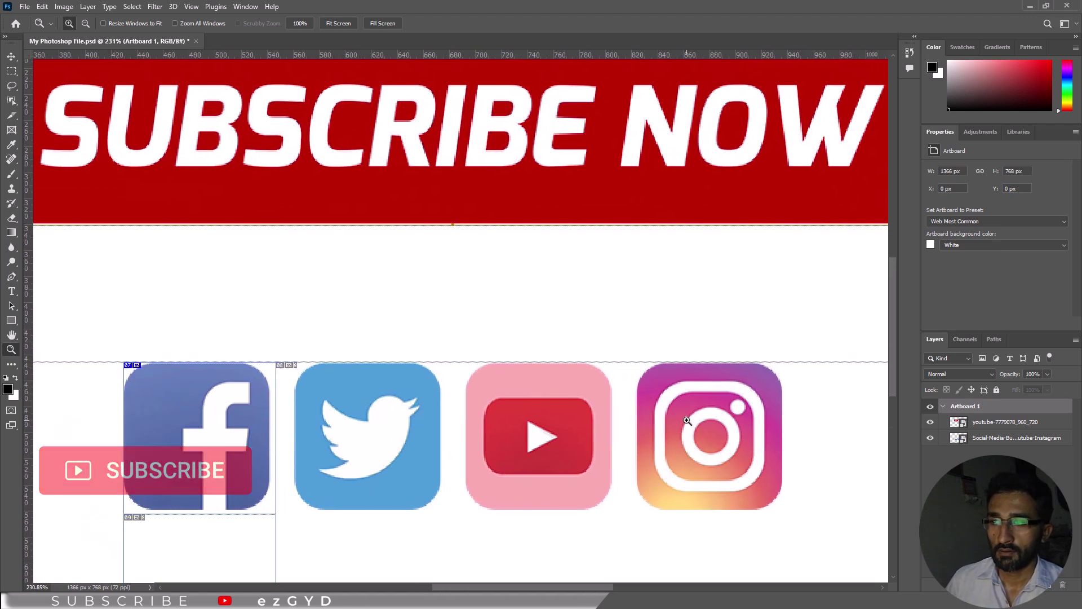